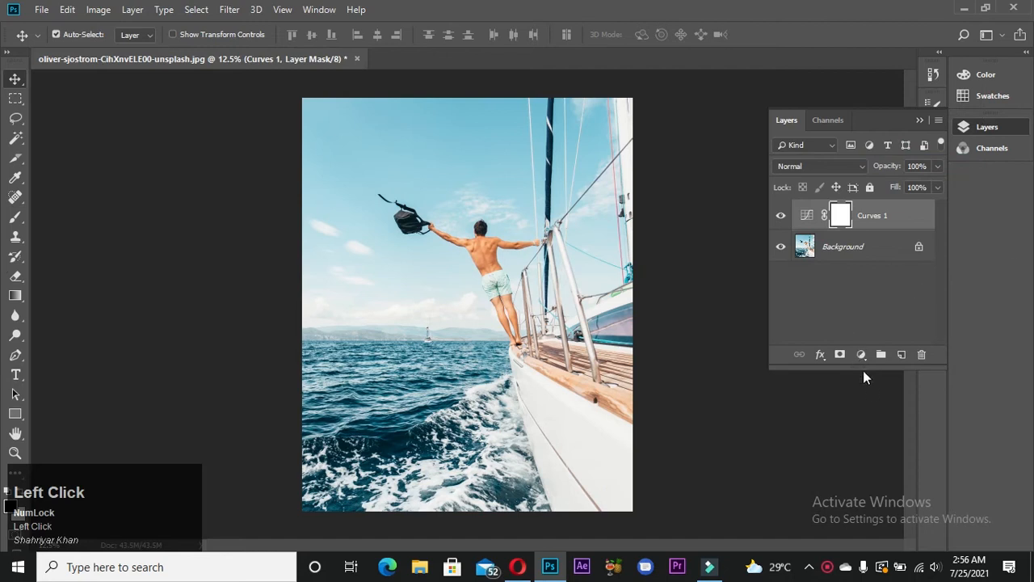
Step: Shape the Curves adjustment into an S-curve by raising the highlights and lowering the shadows, then collapse its settings
drag(931, 415, 756, 191)
click(759, 306)
drag(759, 305, 742, 301)
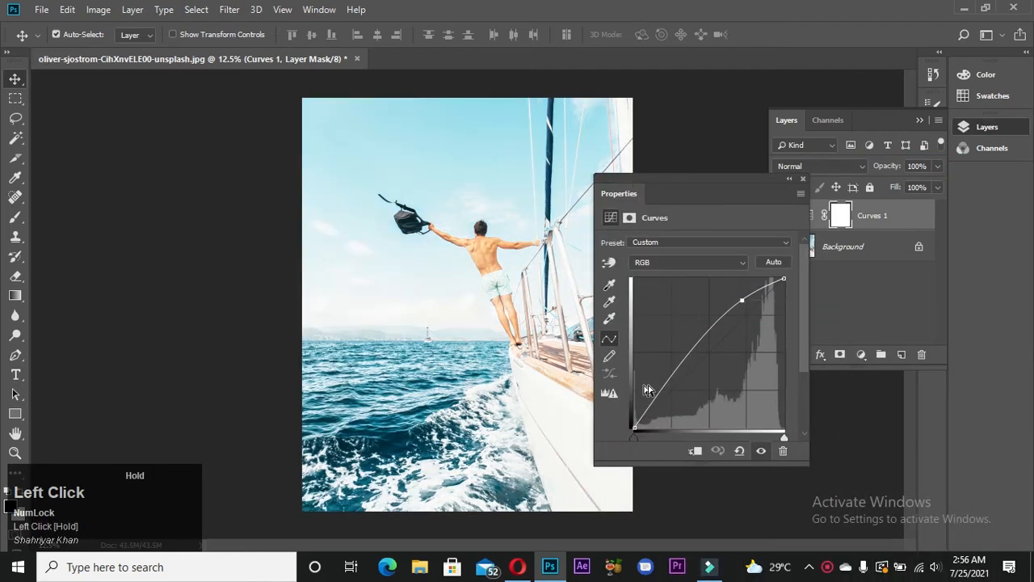
drag(664, 381, 678, 396)
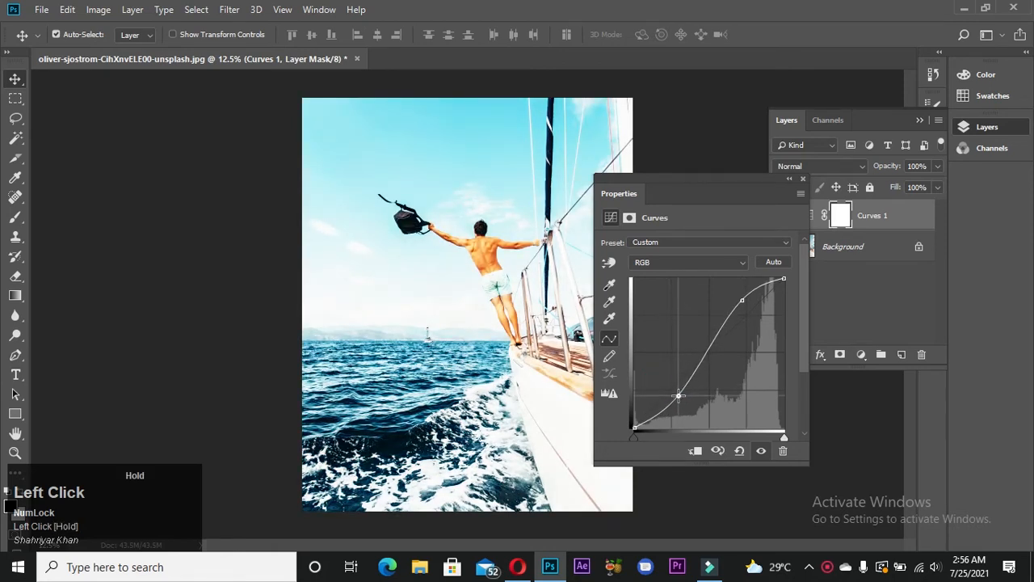
click(742, 301)
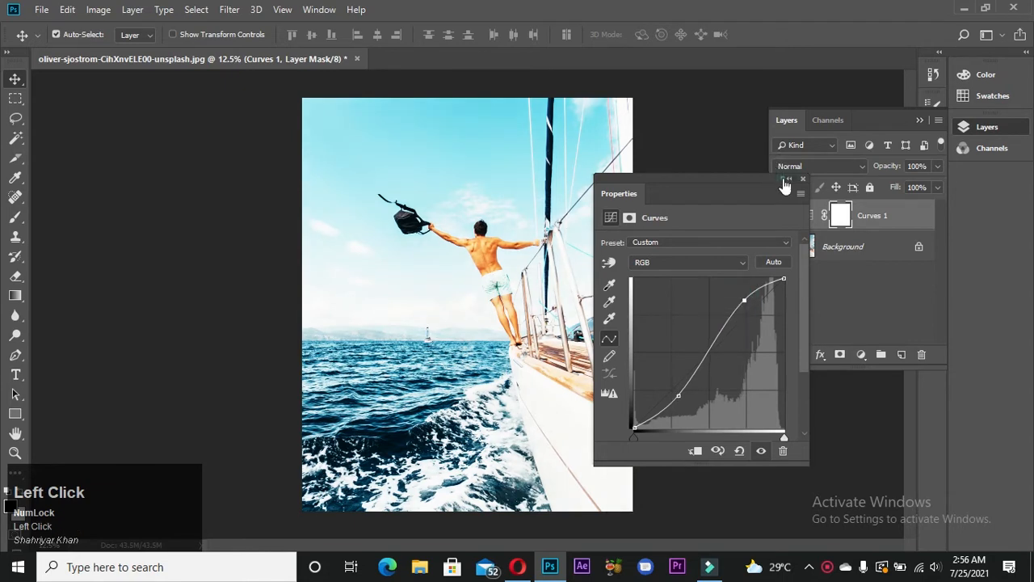
click(786, 181)
Step: Add a Photo Filter adjustment layer above the curves and set its custom filter color to bright cyan
click(861, 355)
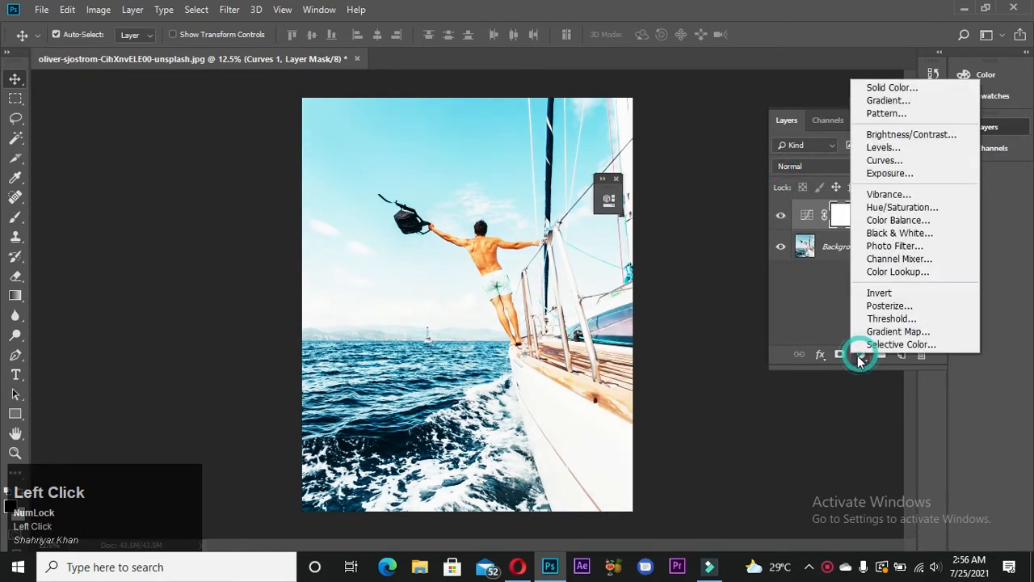
click(894, 245)
drag(528, 187, 800, 213)
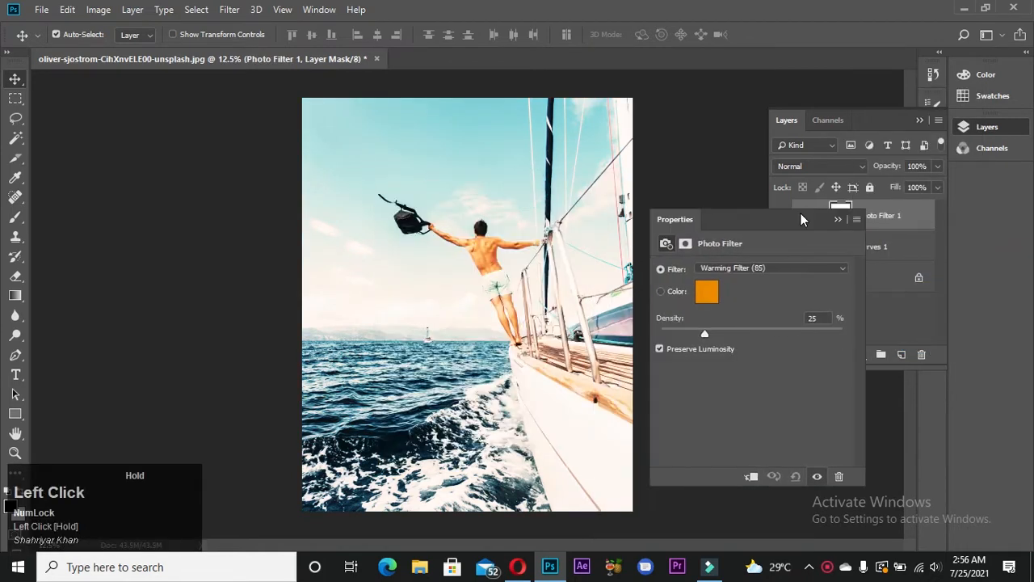
click(705, 292)
drag(730, 306, 824, 220)
drag(753, 354, 743, 352)
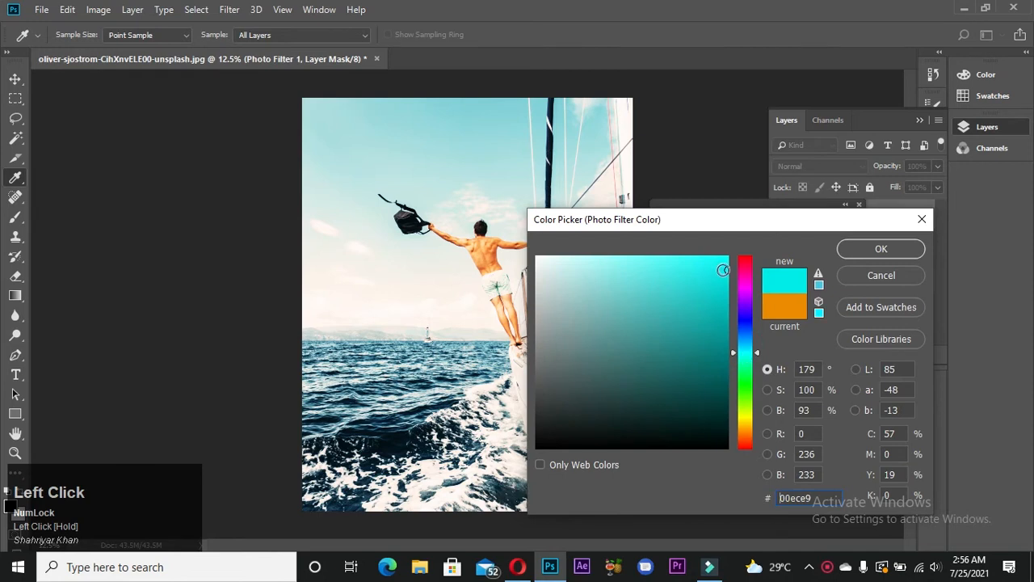
click(686, 274)
mouse_move(720, 294)
mouse_down()
mouse_move(732, 338)
mouse_move(720, 276)
mouse_up()
click(843, 252)
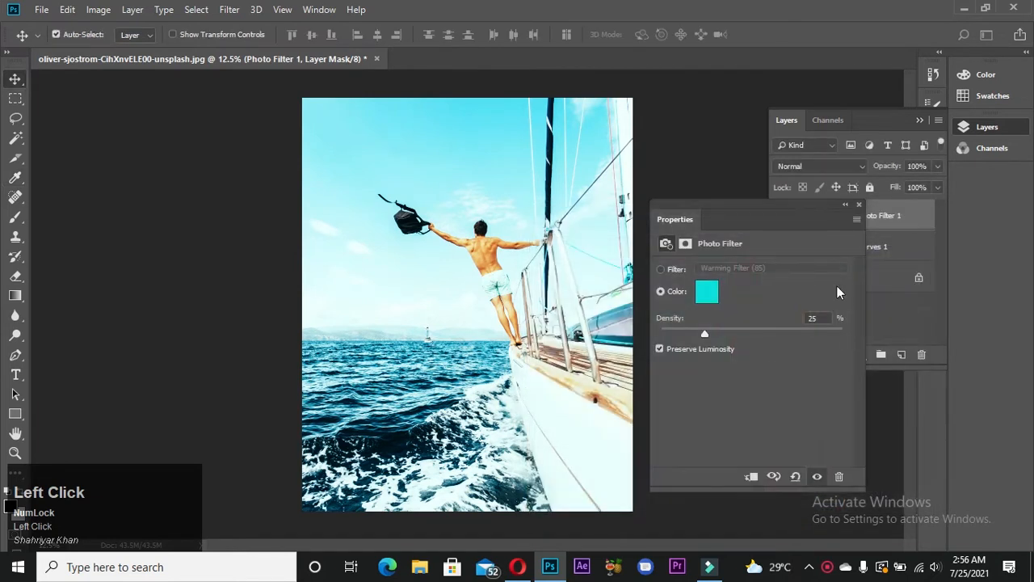
Step: Set the cyan photo filter's density to 30% and collapse its settings
drag(816, 318, 788, 324)
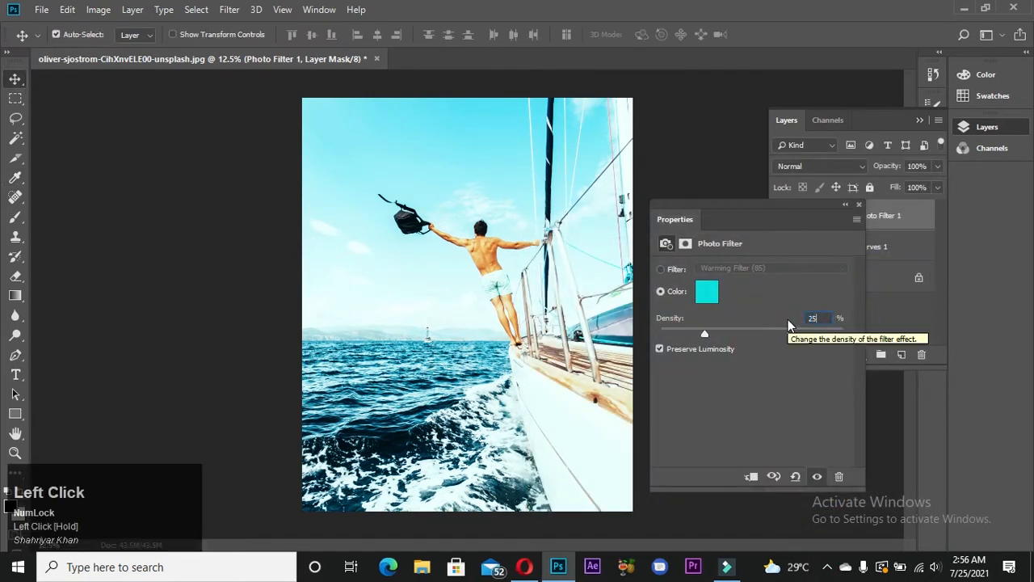
key(Return)
drag(825, 319, 784, 319)
text(30)
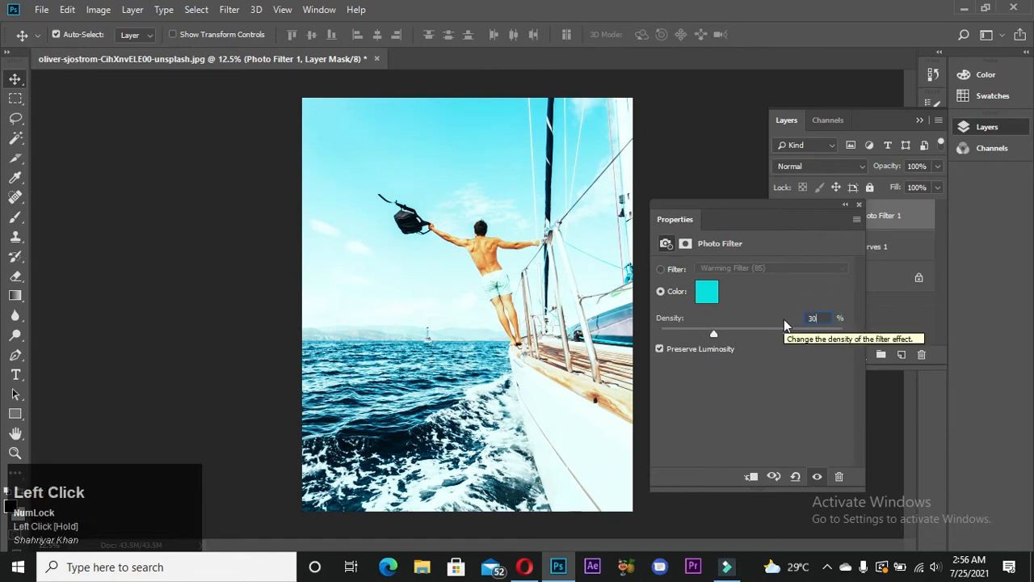
key(Return)
click(845, 204)
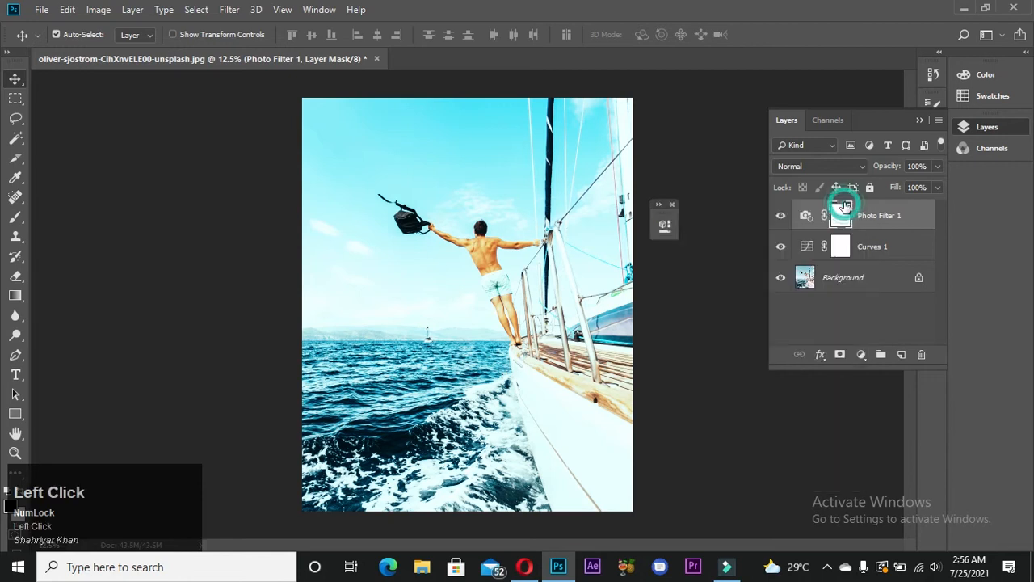
Step: Add a Hue/Saturation adjustment layer and set the saturation of the Reds to -20
click(862, 356)
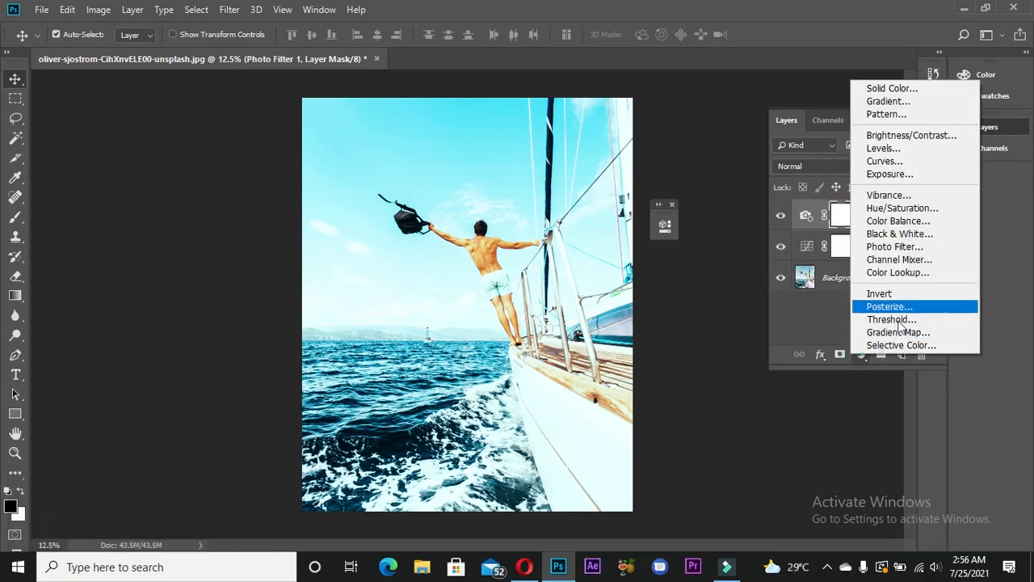
click(897, 208)
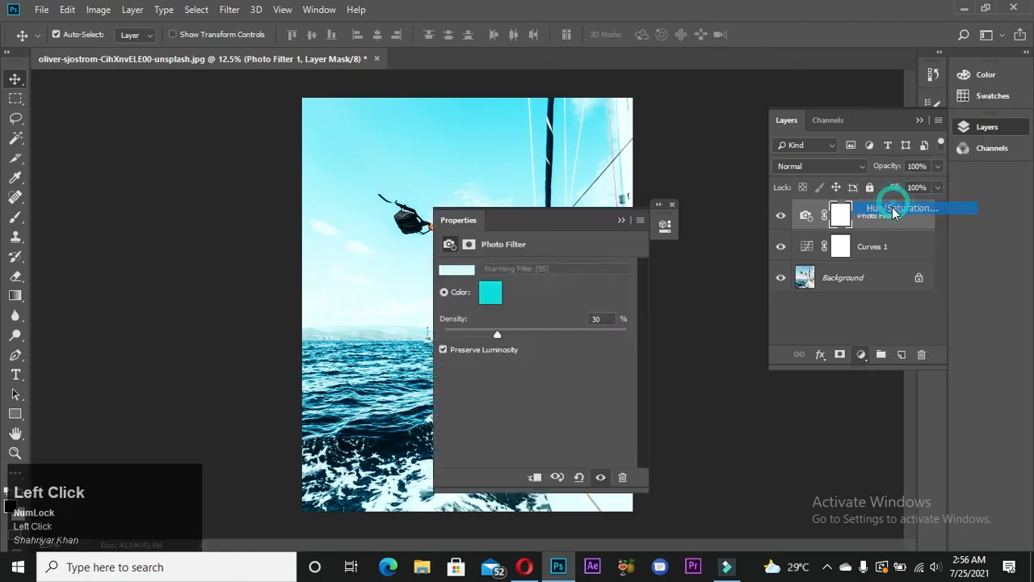
drag(551, 218, 788, 211)
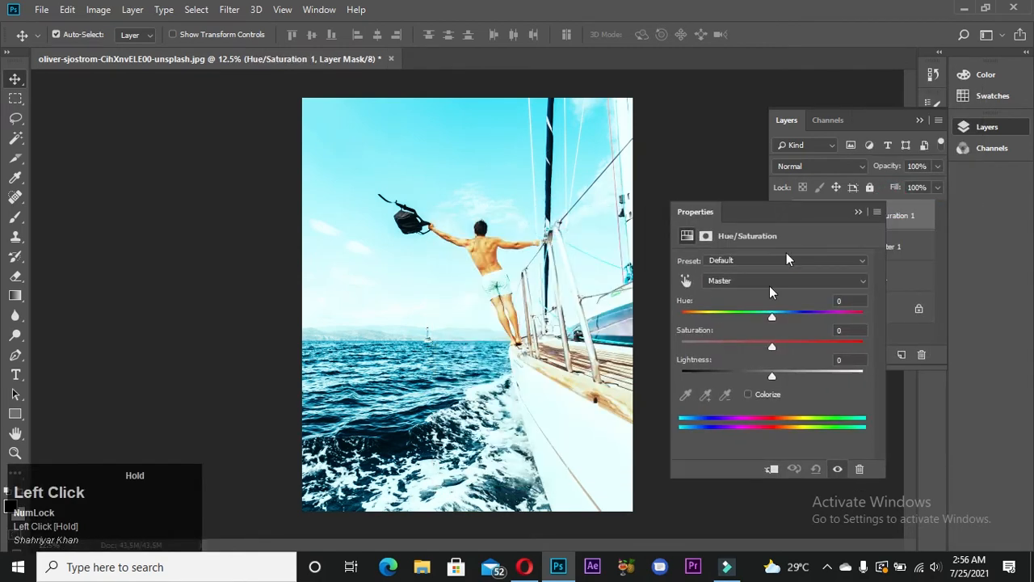
click(741, 281)
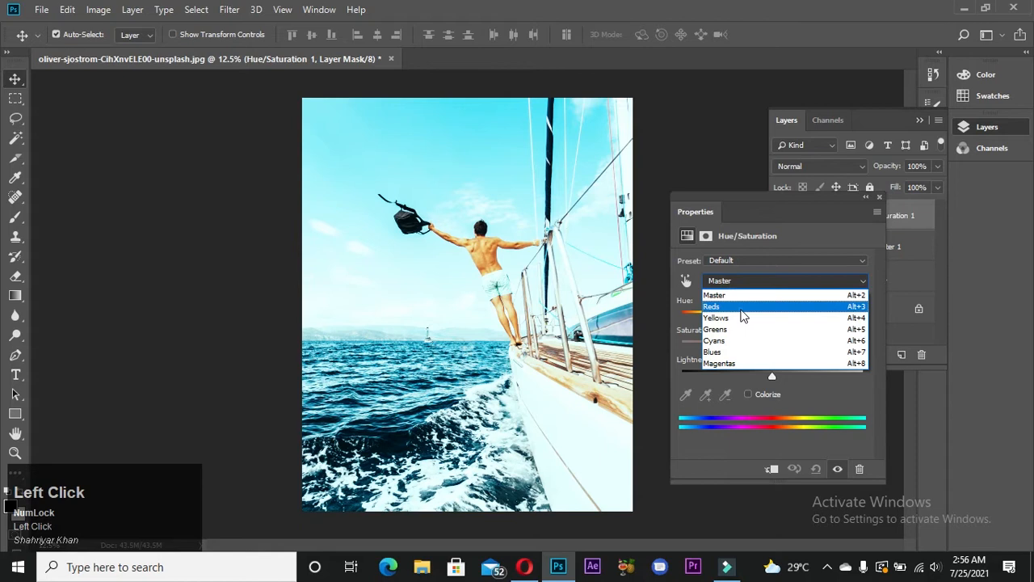
click(743, 308)
click(844, 330)
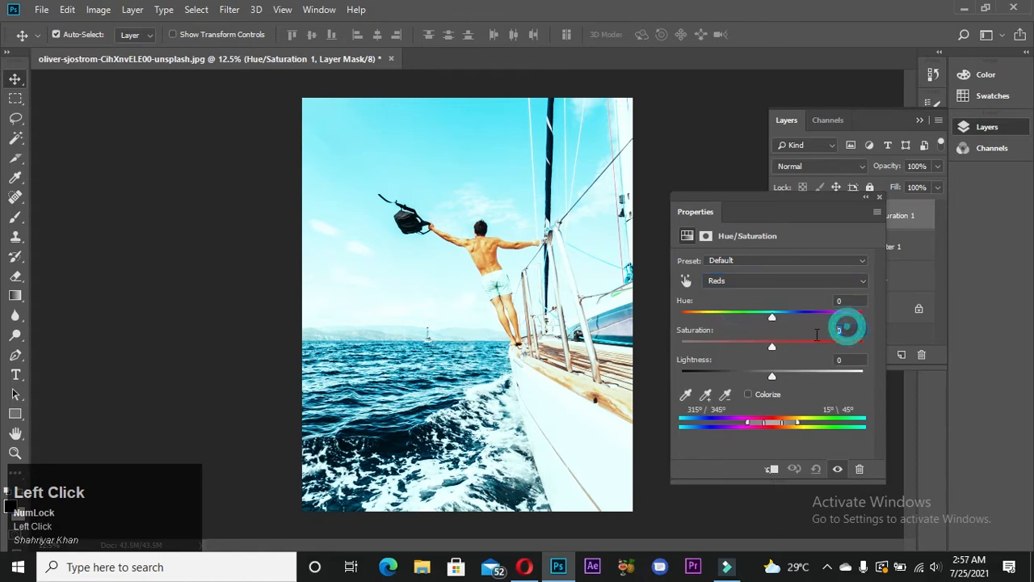
text(-20)
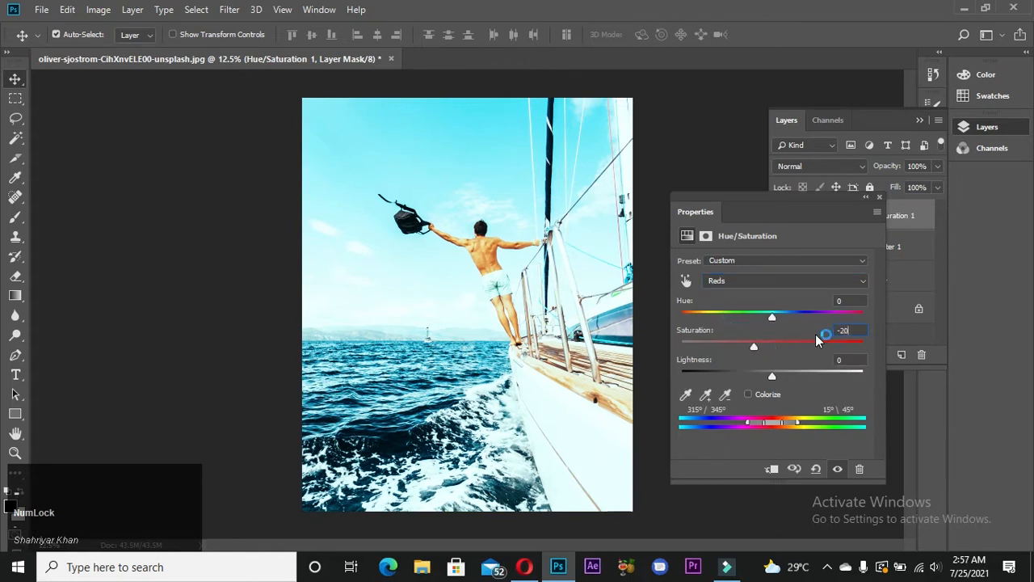
key(Return)
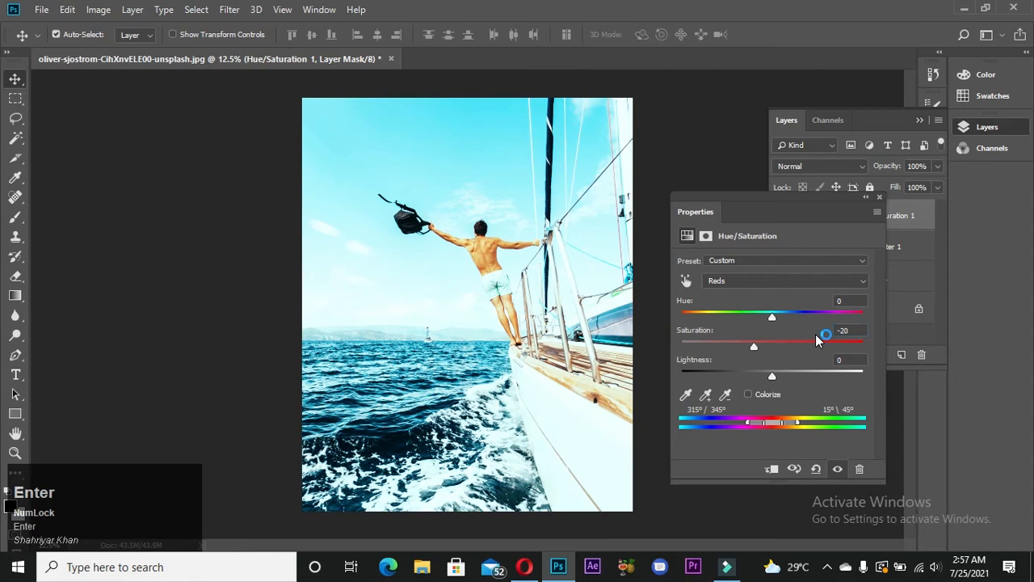
Step: Set the saturation of the Yellows to -20 in the Hue/Saturation adjustment and collapse its settings
click(797, 283)
click(757, 317)
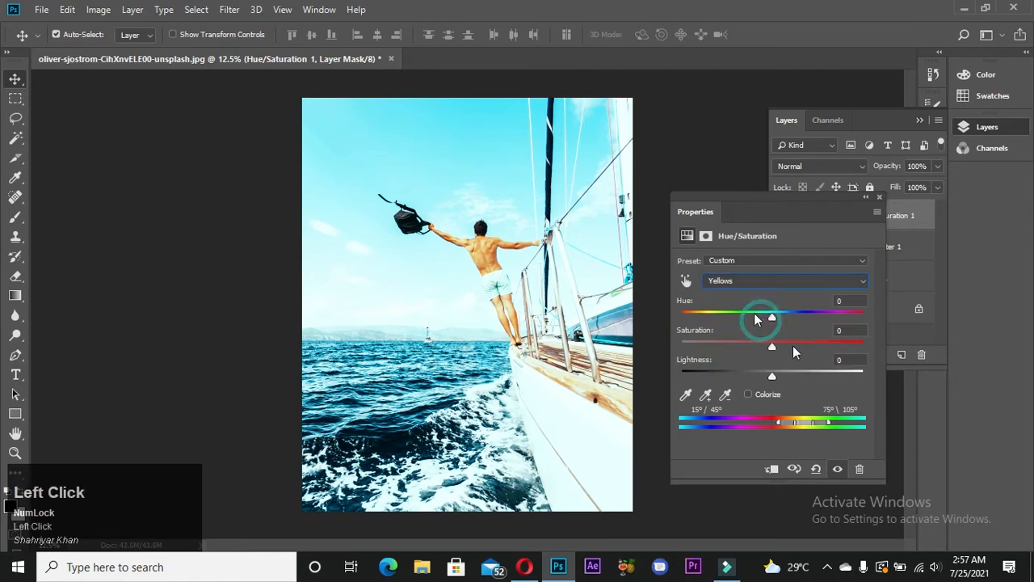
drag(848, 330, 823, 334)
text(-)
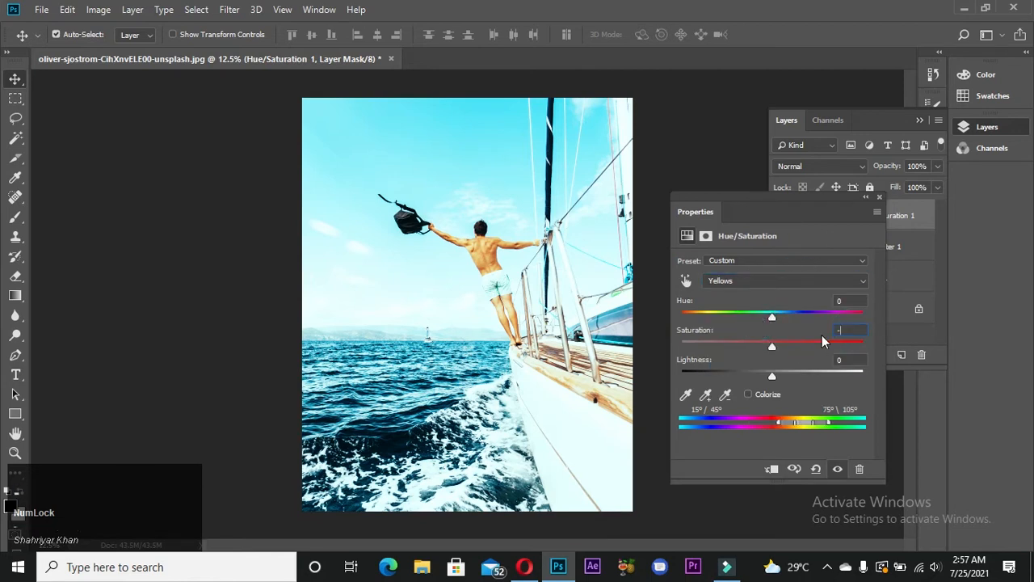
text(20)
key(Return)
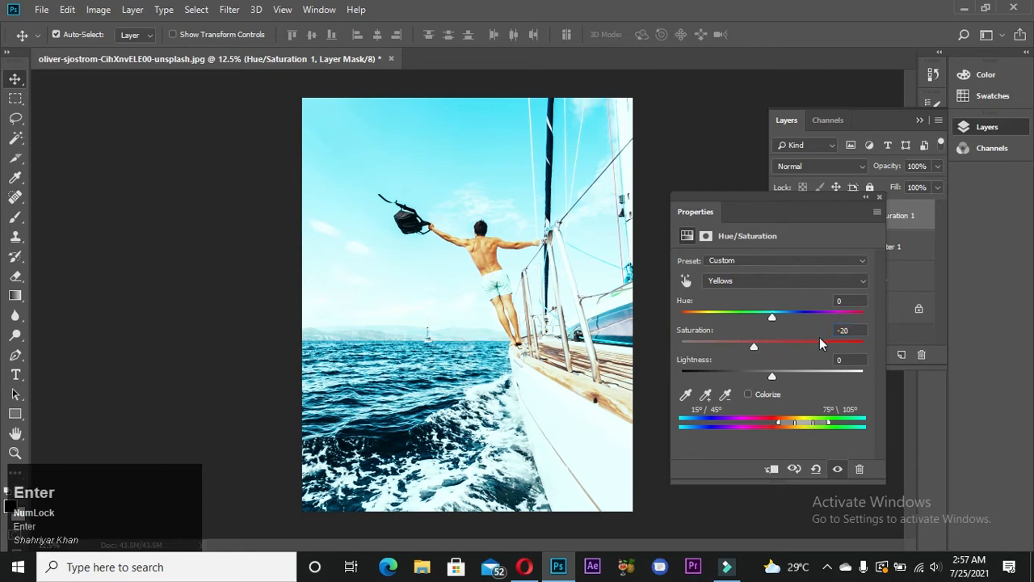
click(867, 197)
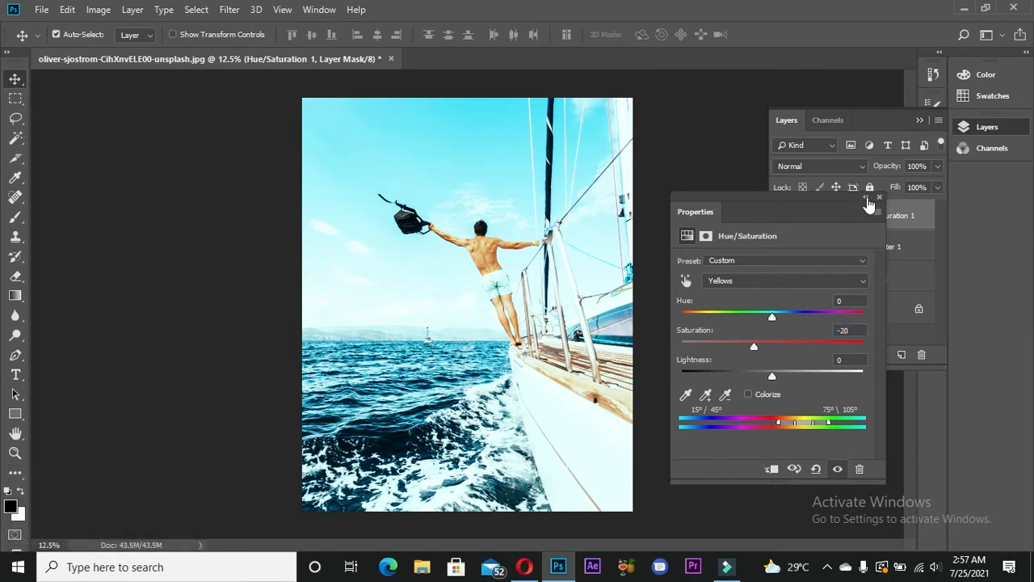
Step: Add a Color Lookup adjustment layer using the 2Strip.look 3DLUT file and move it below the Hue/Saturation layer
click(861, 354)
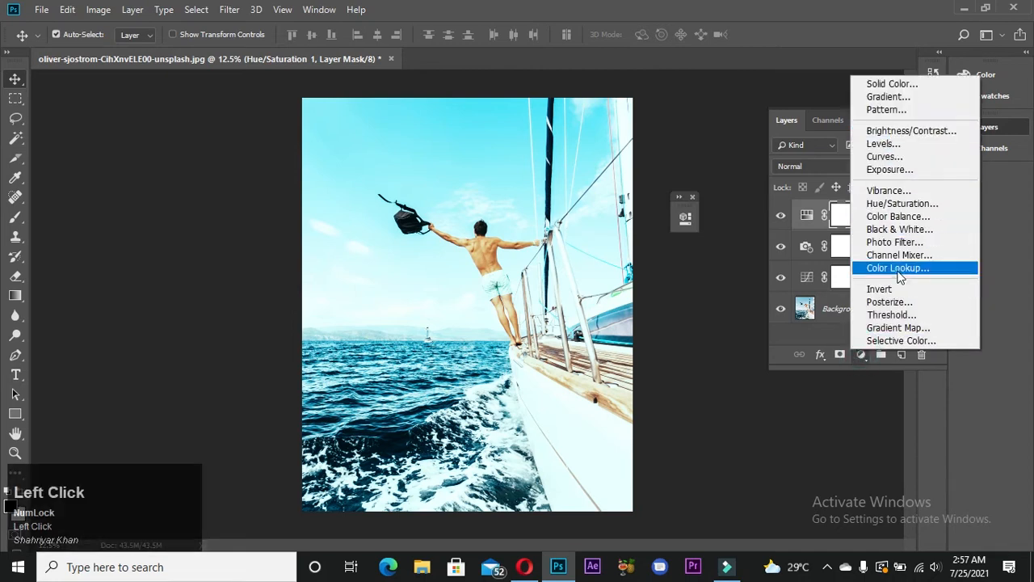
click(686, 217)
drag(576, 214, 832, 209)
click(808, 260)
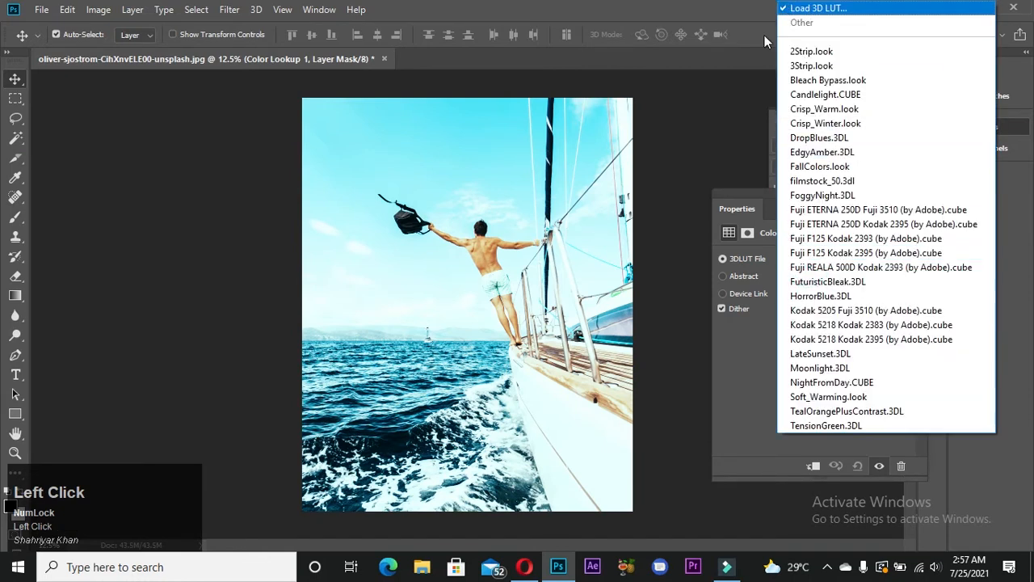
click(812, 51)
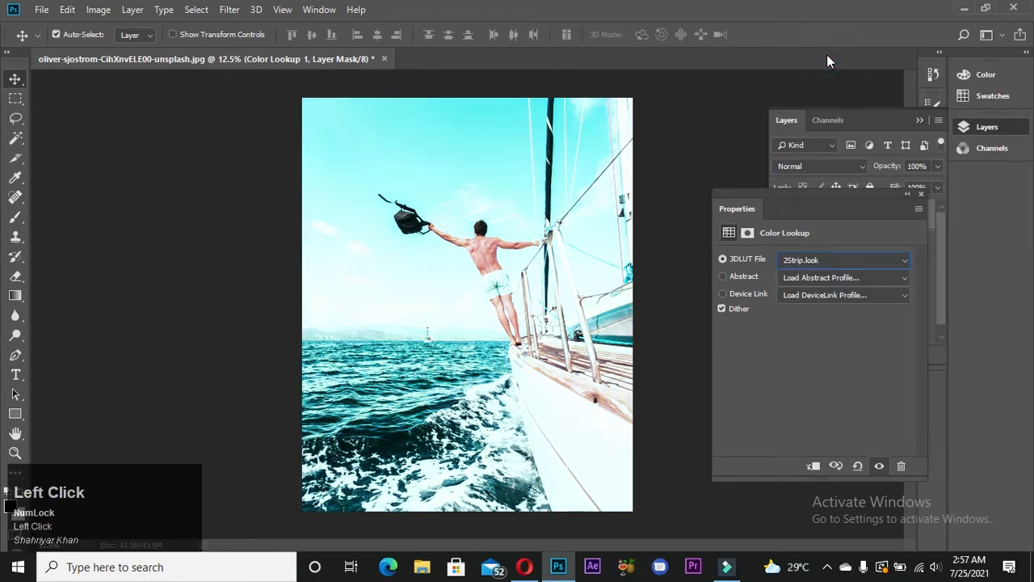
click(908, 197)
drag(877, 215, 889, 260)
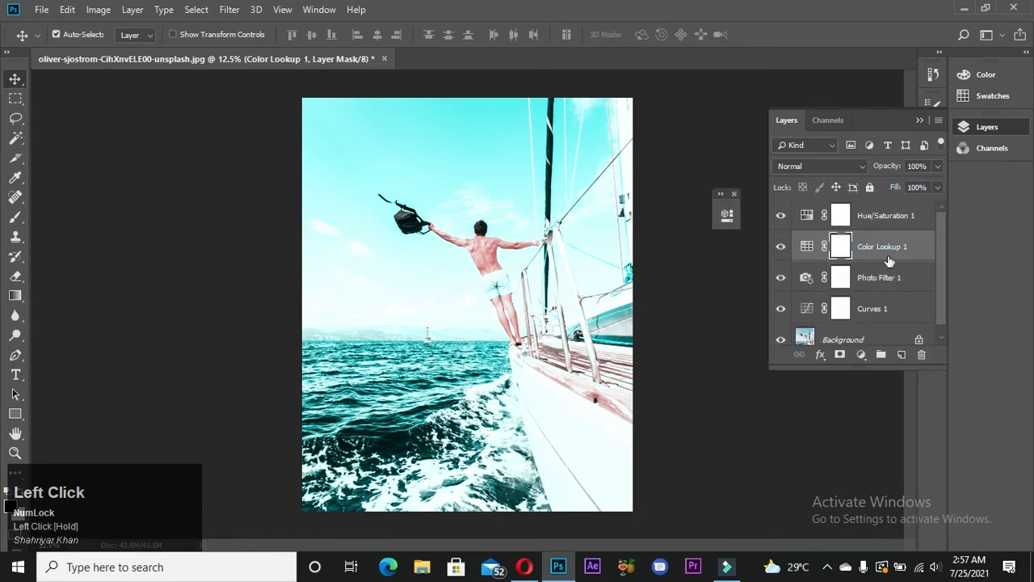
Step: Add a Brightness/Contrast adjustment layer directly above the Color Lookup layer and set its brightness to -50
click(862, 354)
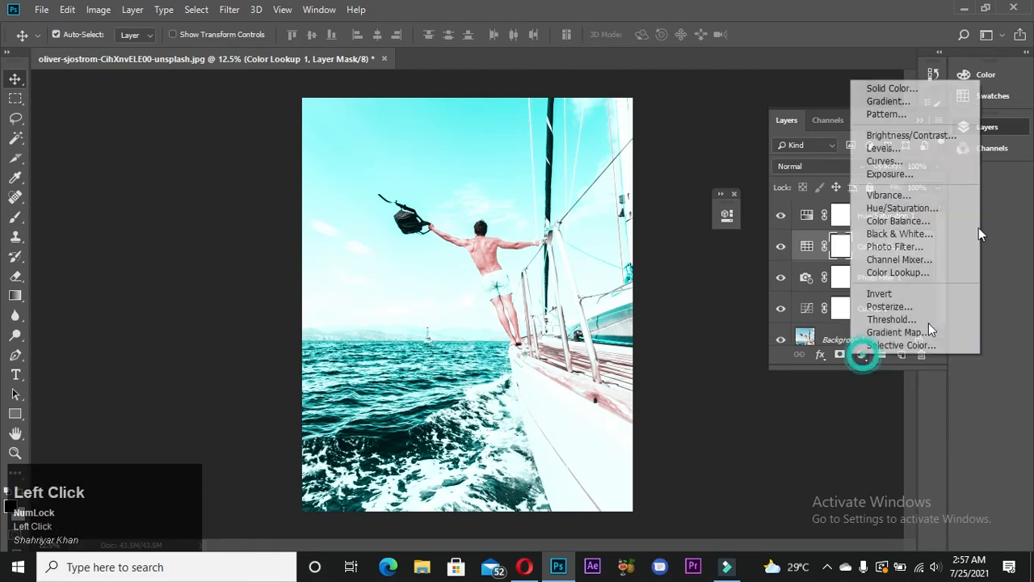
click(905, 136)
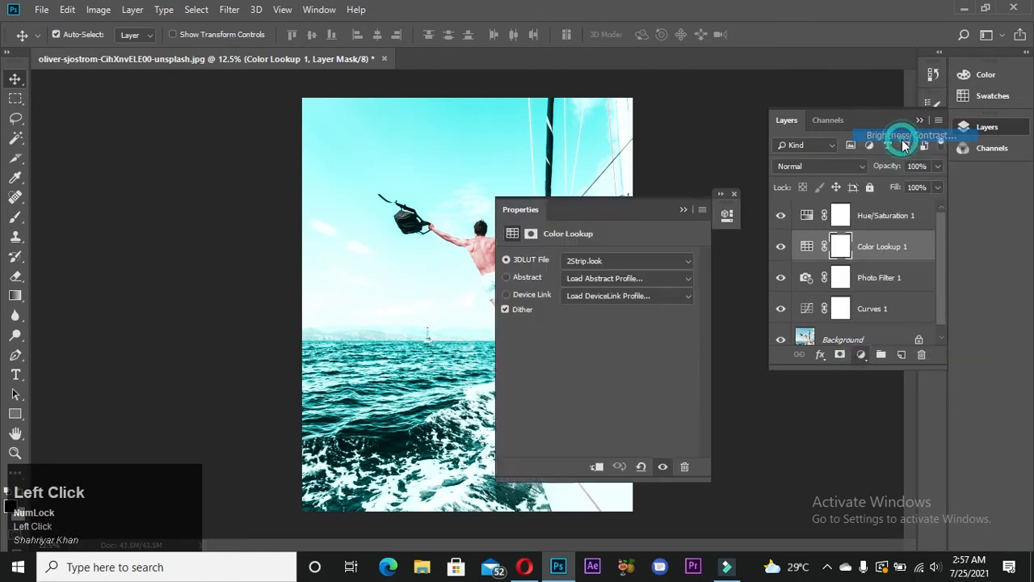
drag(608, 210, 796, 215)
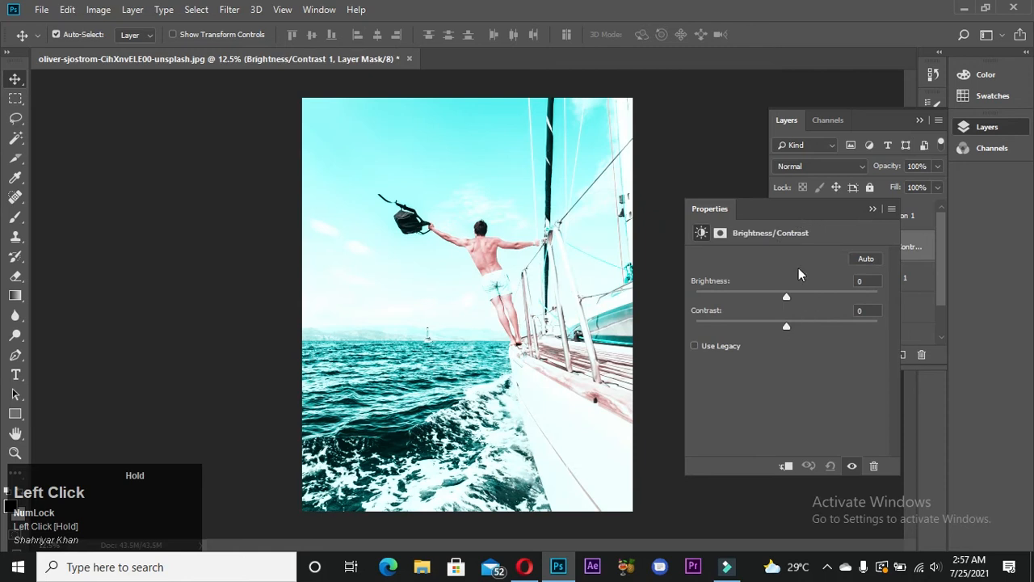
drag(869, 280, 820, 289)
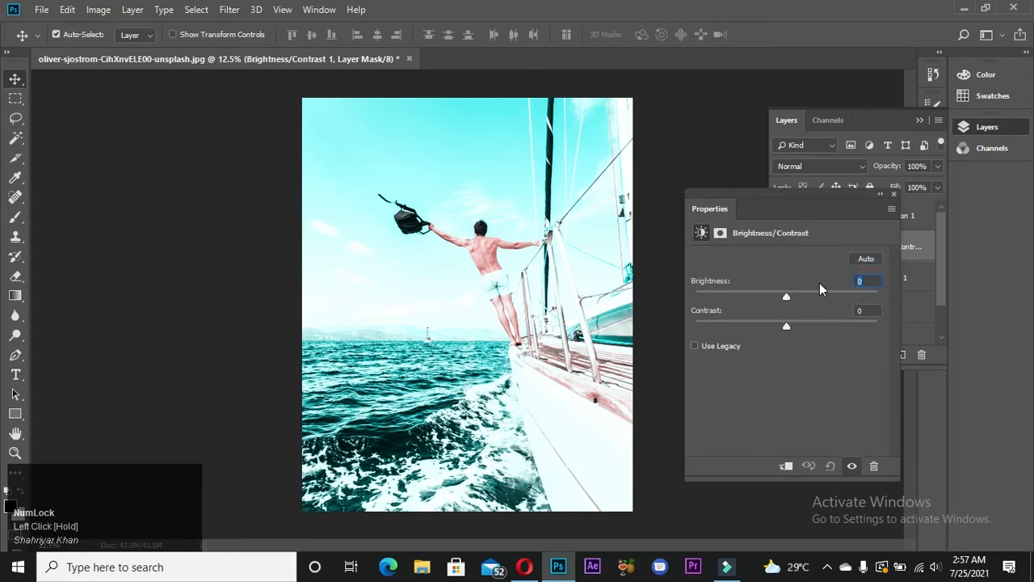
text(-25)
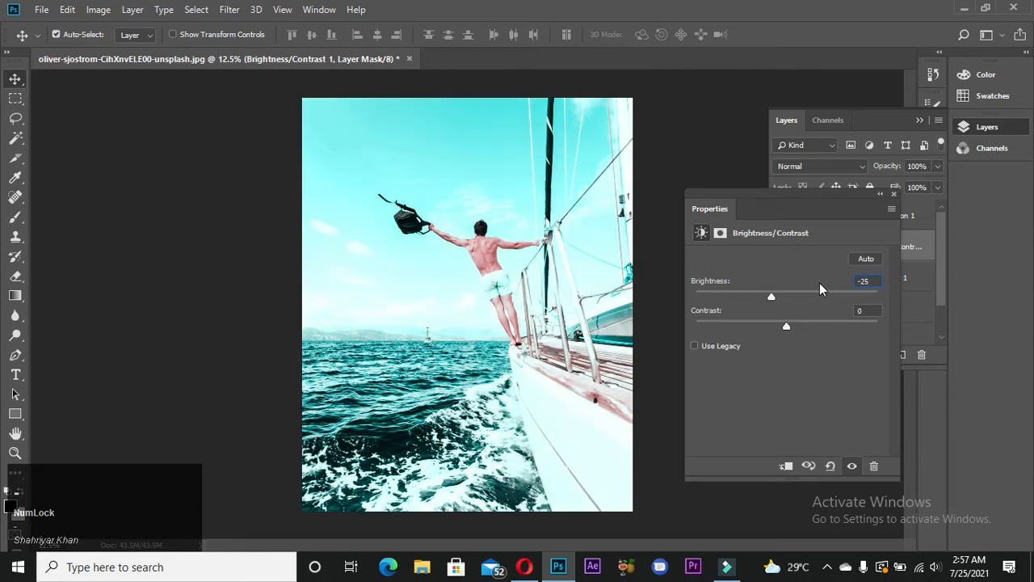
key(BackSpace)
key(BackSpace)
text(50)
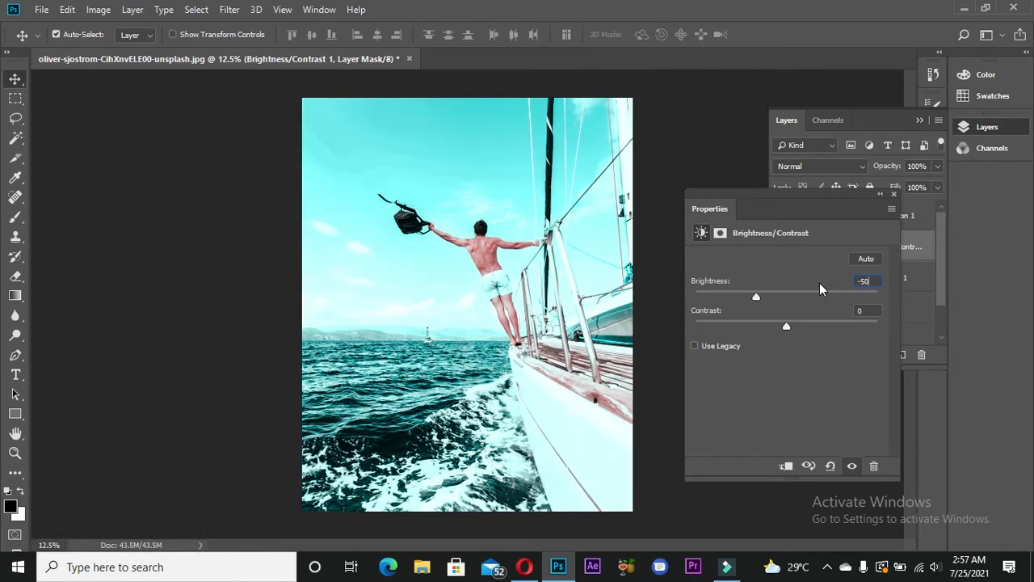
key(Return)
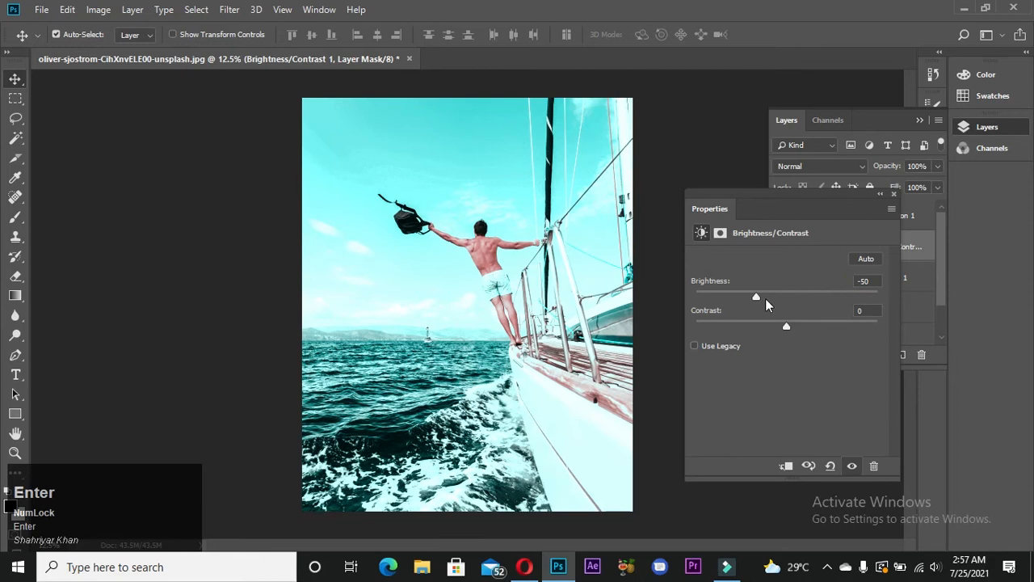
Step: Nudge the brightness, reset it to exactly -50, and collapse the Brightness/Contrast settings
mouse_move(759, 301)
mouse_down()
mouse_move(738, 303)
mouse_move(760, 297)
mouse_up()
click(866, 281)
text(-50)
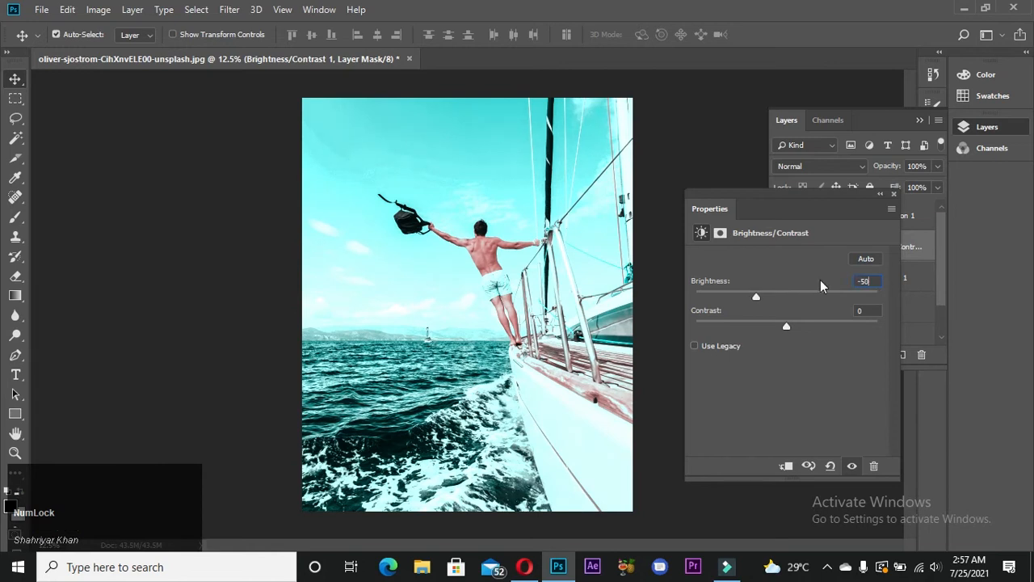
key(Return)
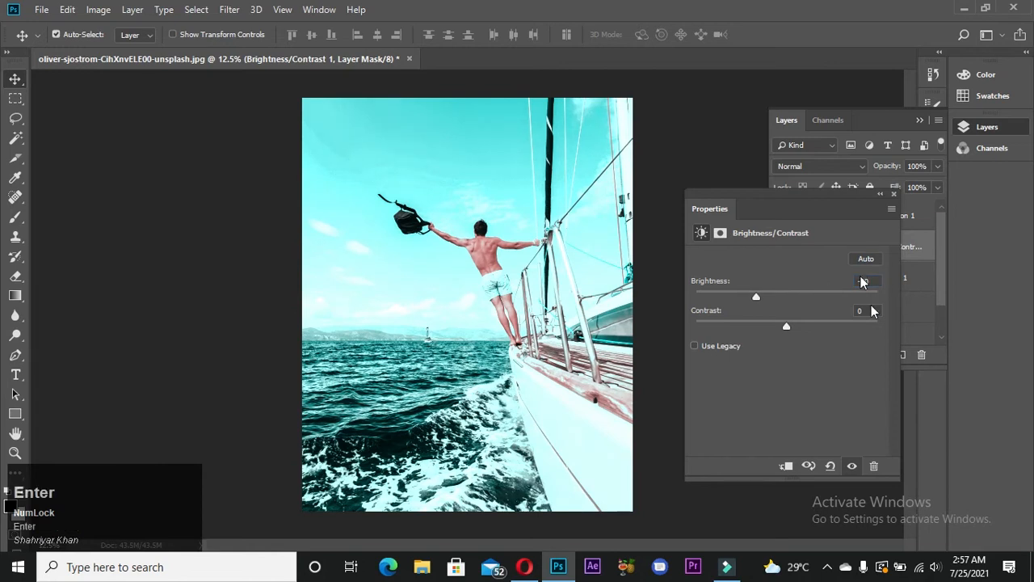
click(882, 194)
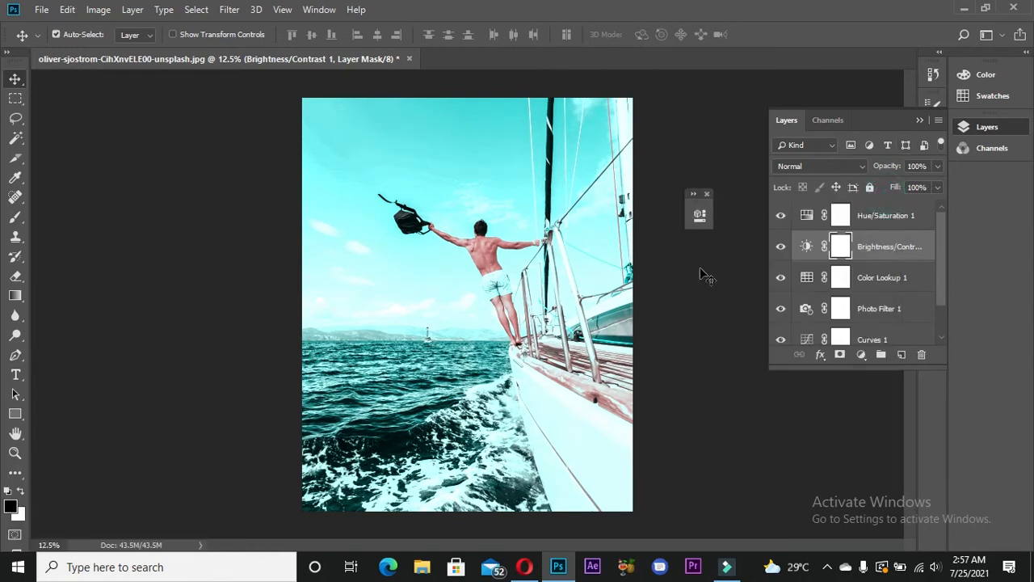
Step: Group all the adjustment layers from Hue/Saturation down to Curves, leaving the Background layer outside the group
drag(942, 222, 943, 288)
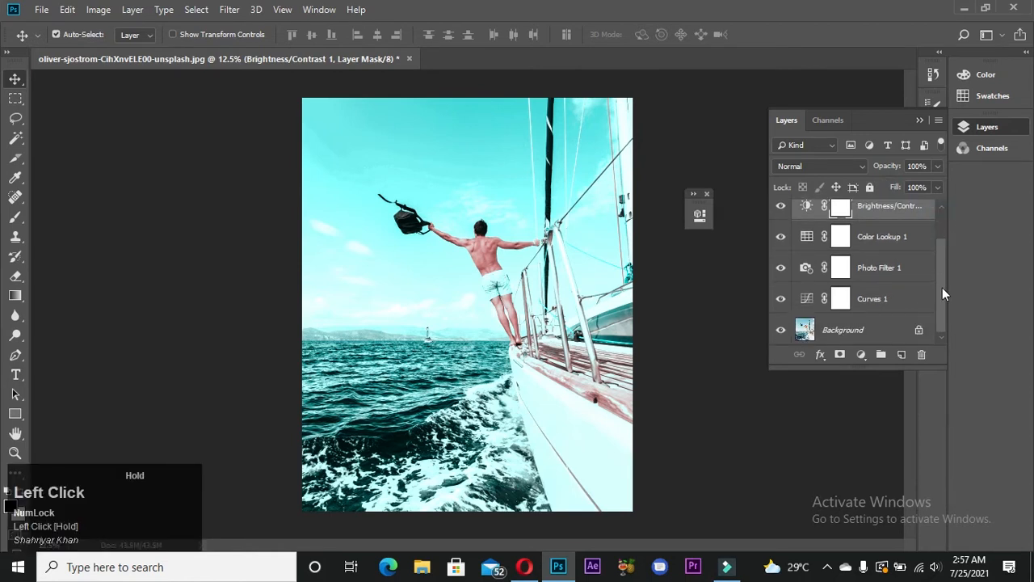
drag(942, 216, 942, 213)
click(882, 214)
drag(947, 256, 947, 284)
shift+click(897, 311)
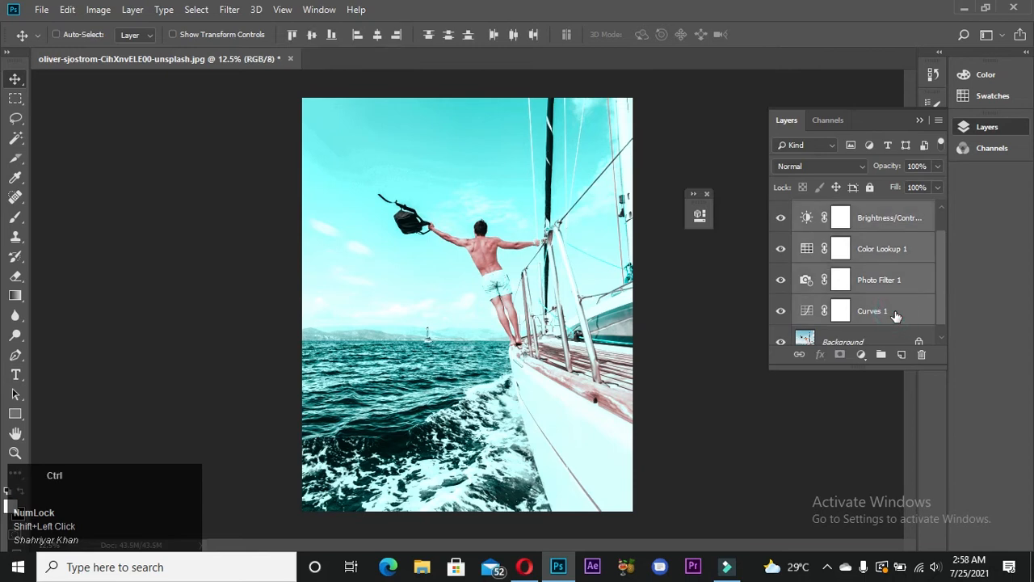
key(ctrl+g)
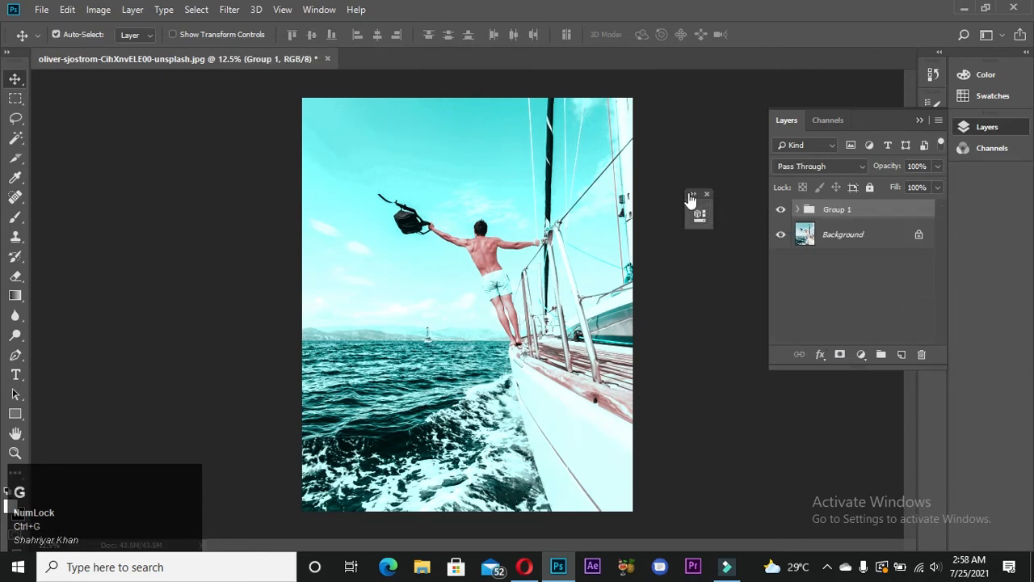
Step: Close the floating adjustment properties
click(698, 213)
click(881, 195)
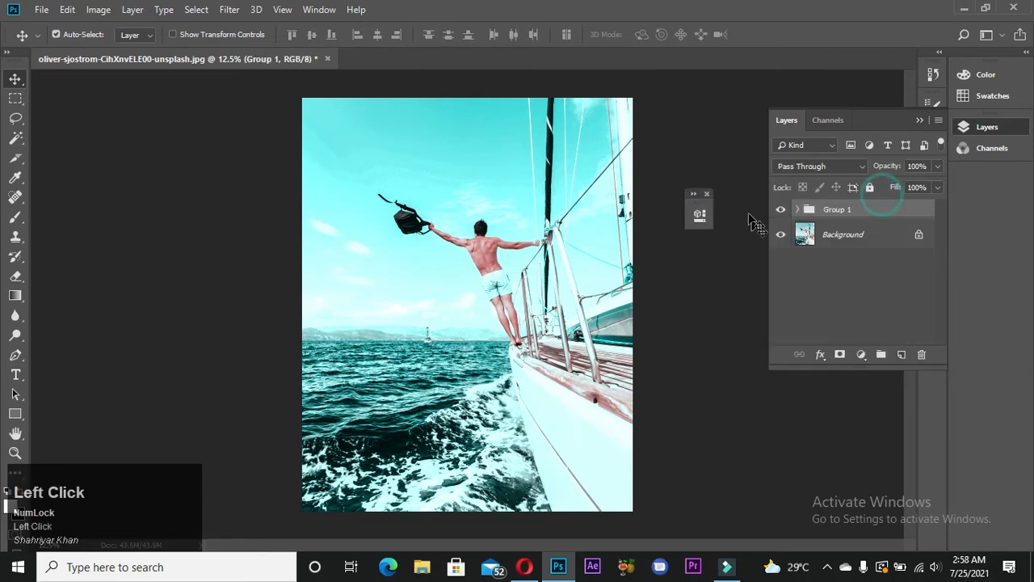
click(710, 191)
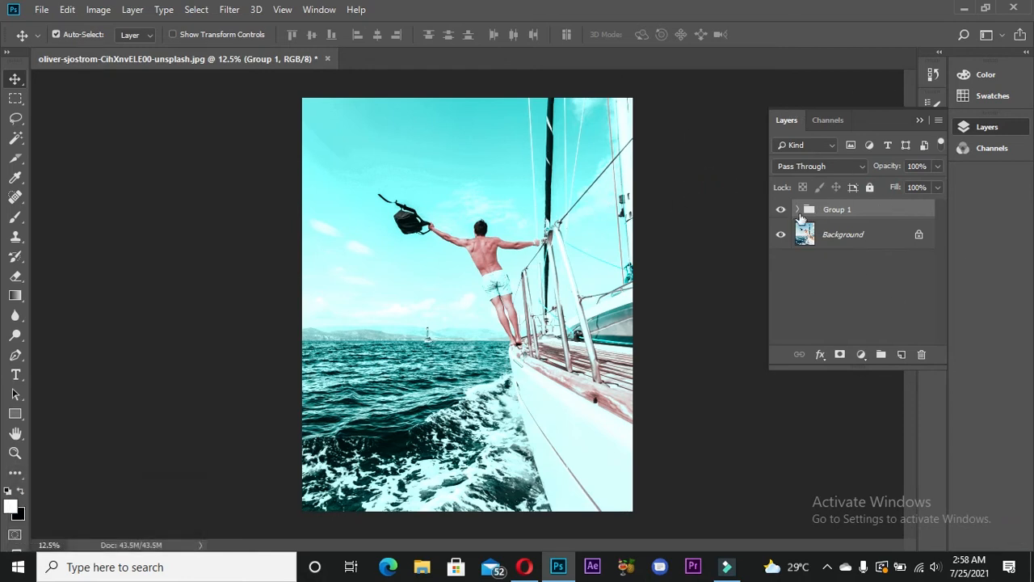
Step: Export the grade from the Background layer as 64-point color lookup tables in 3DL, CUBE, CSP and ICC Profile formats to the channel folder
click(799, 209)
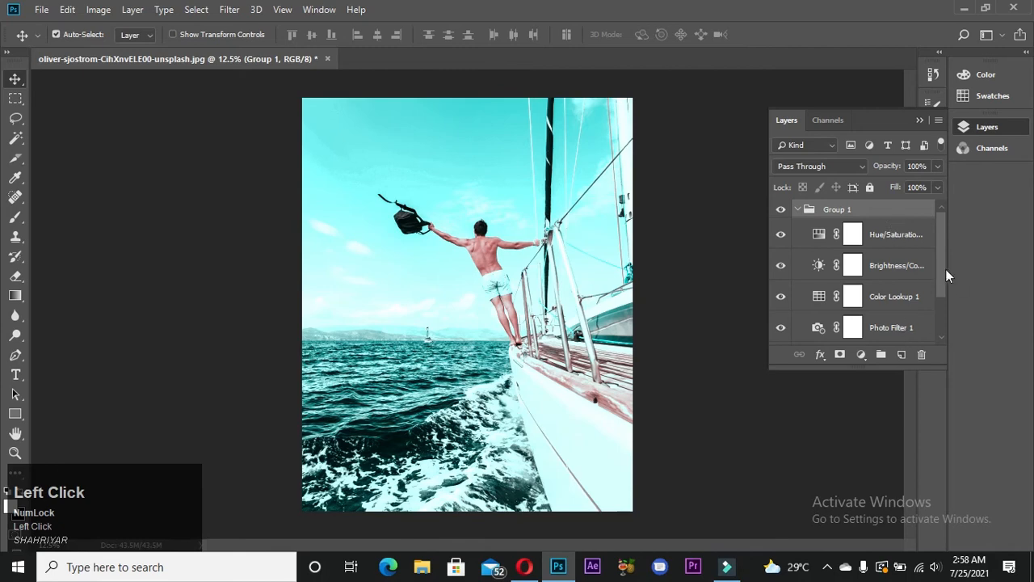
drag(945, 296, 945, 332)
click(878, 325)
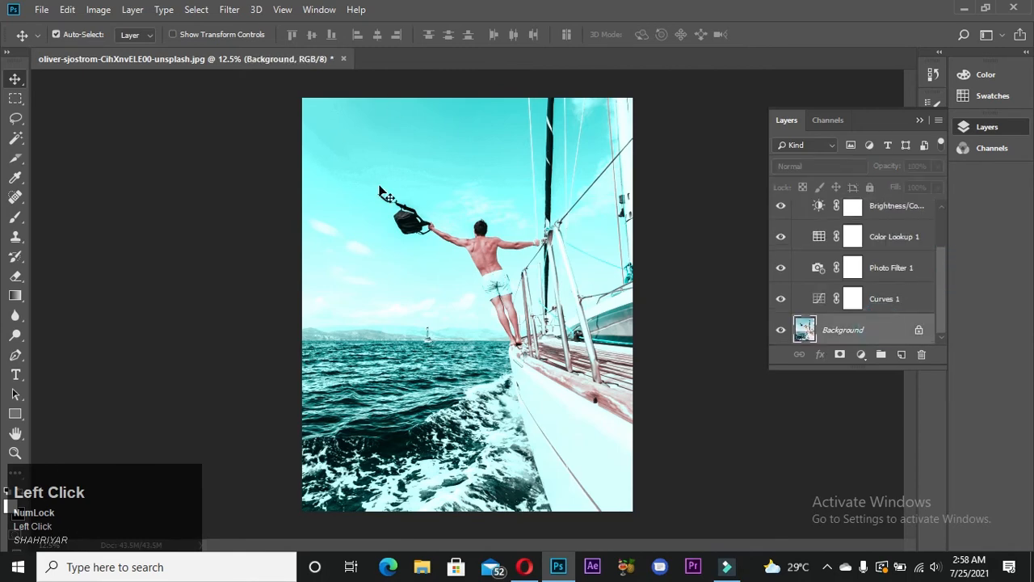
click(41, 9)
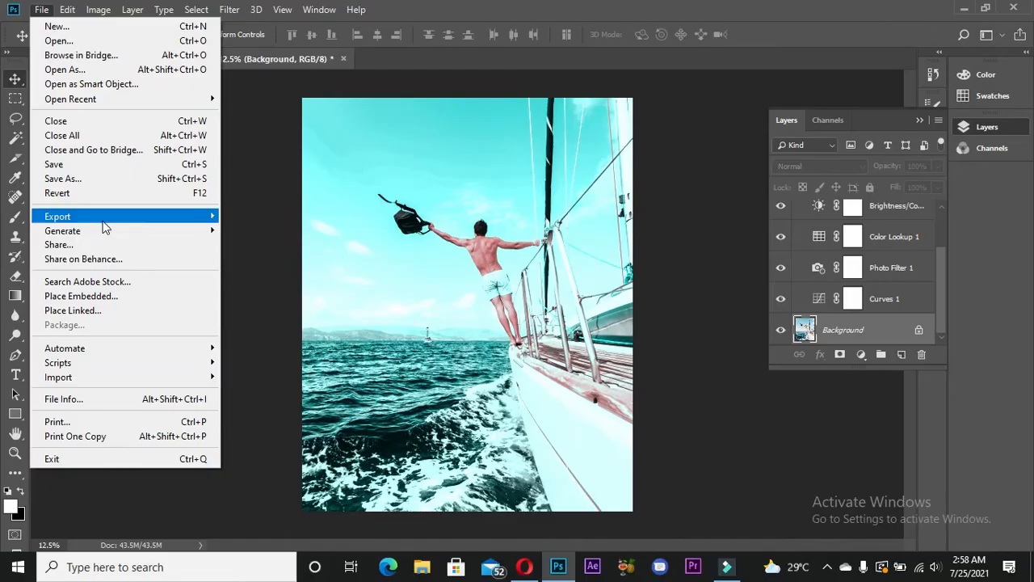
mouse_move(102, 219)
click(278, 365)
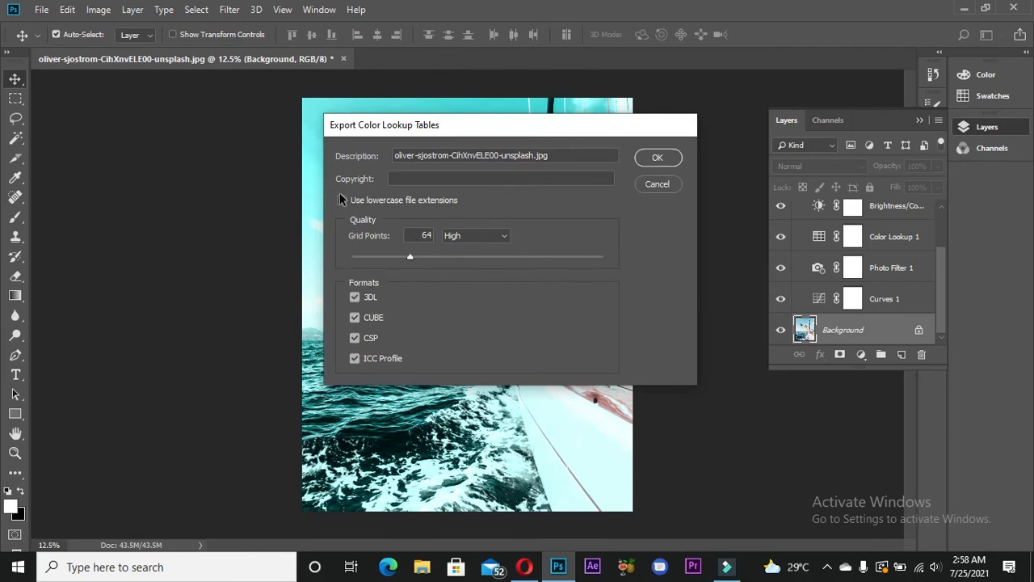
click(660, 158)
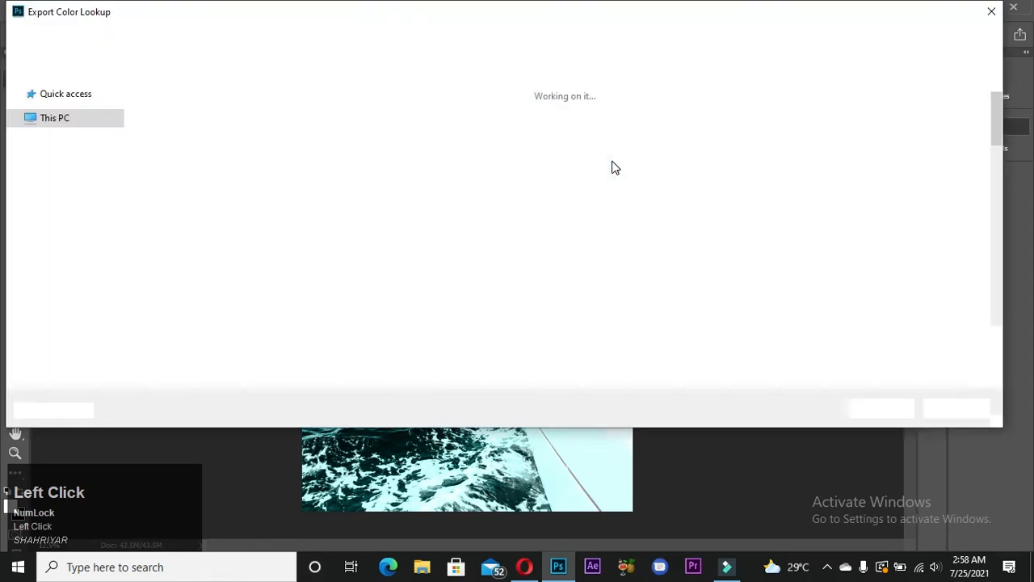
click(58, 92)
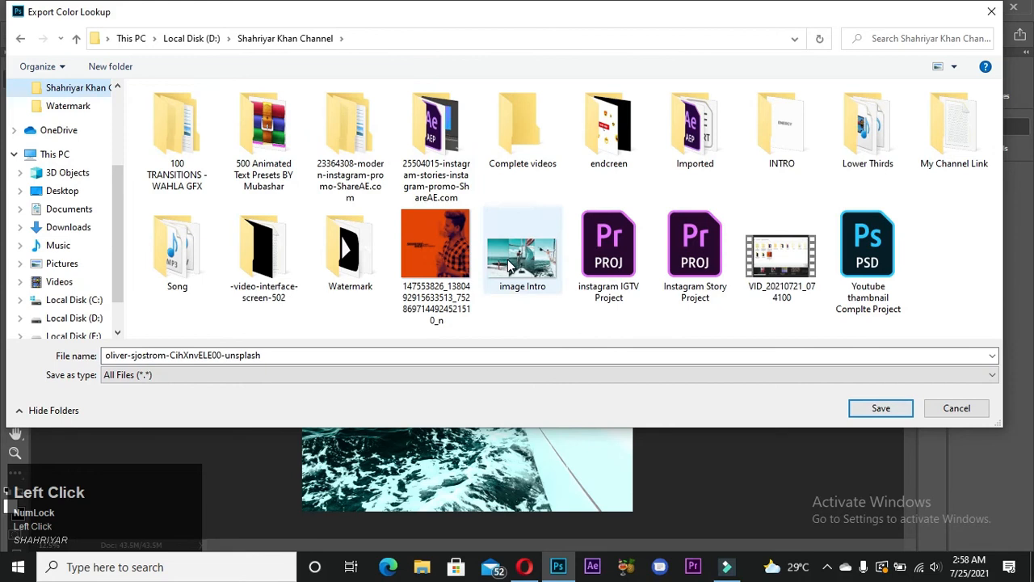
click(883, 407)
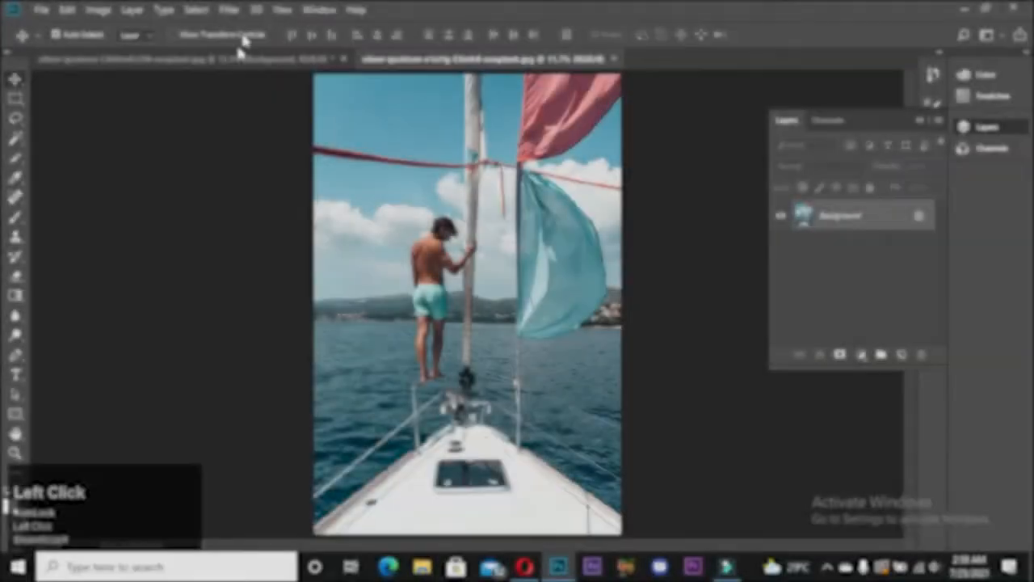
Step: Add a Color Lookup adjustment layer to the second sailboat photo and move its settings clear of the image
click(861, 357)
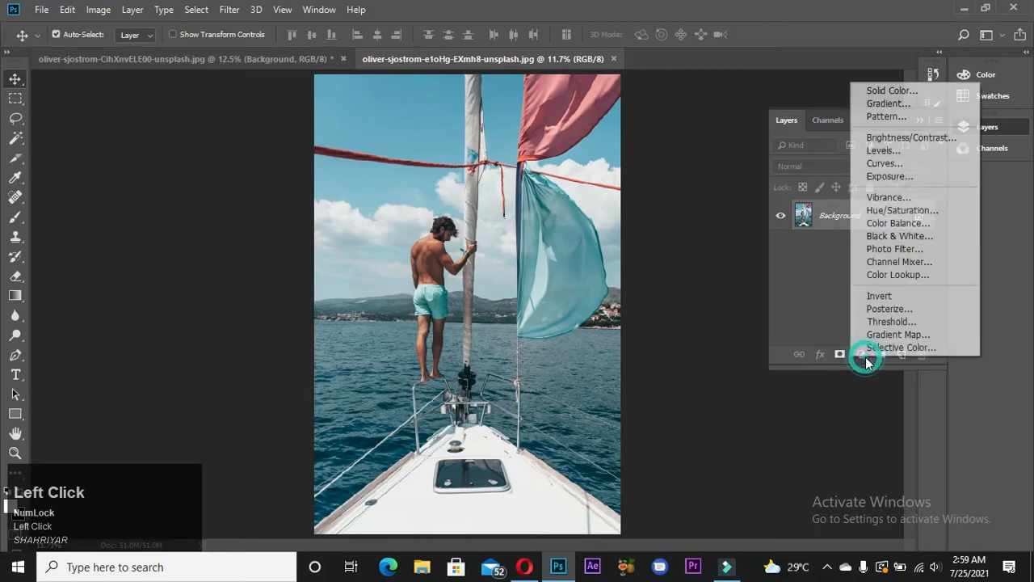
click(906, 276)
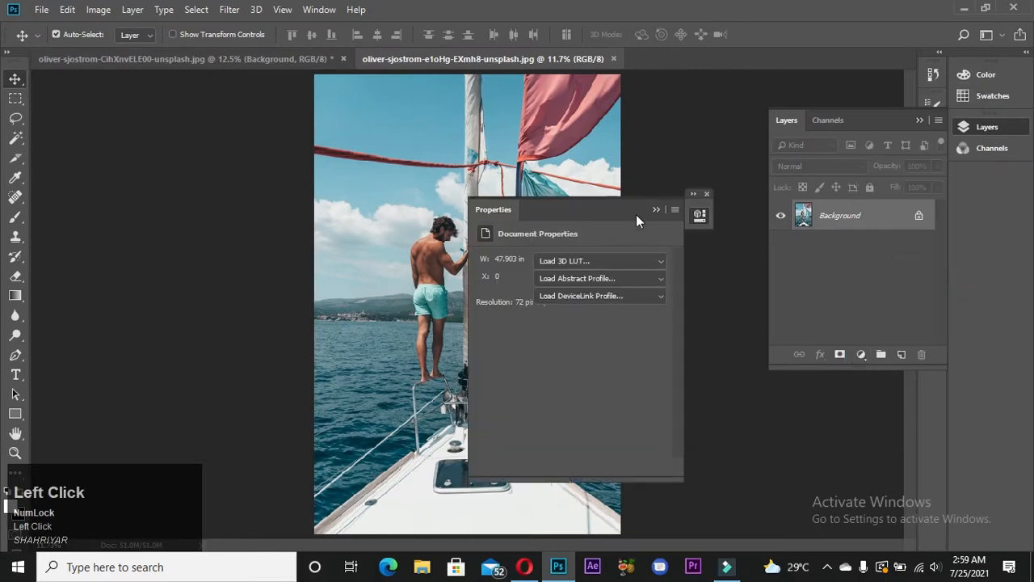
drag(631, 202, 764, 149)
Step: Load the exported CUBE file from the channel folder as the Color Lookup layer's 3DLUT and collapse its settings
click(709, 207)
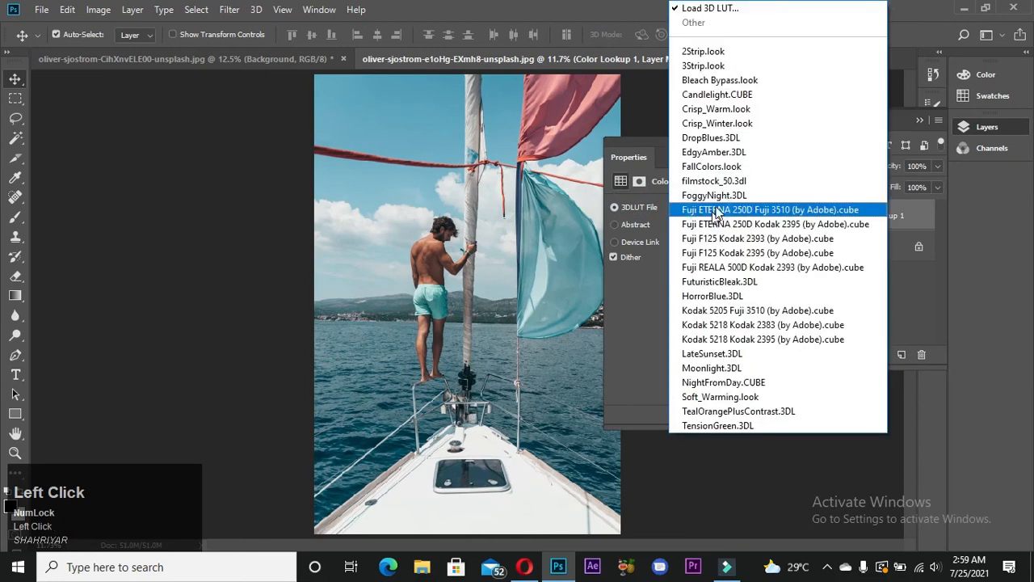
click(717, 11)
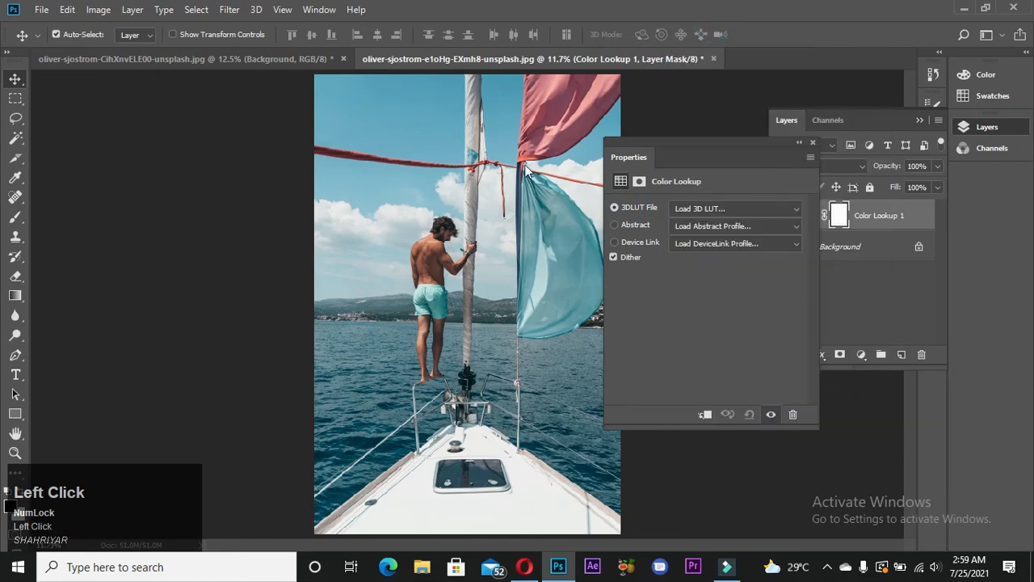
scroll(602, 226, down, 1)
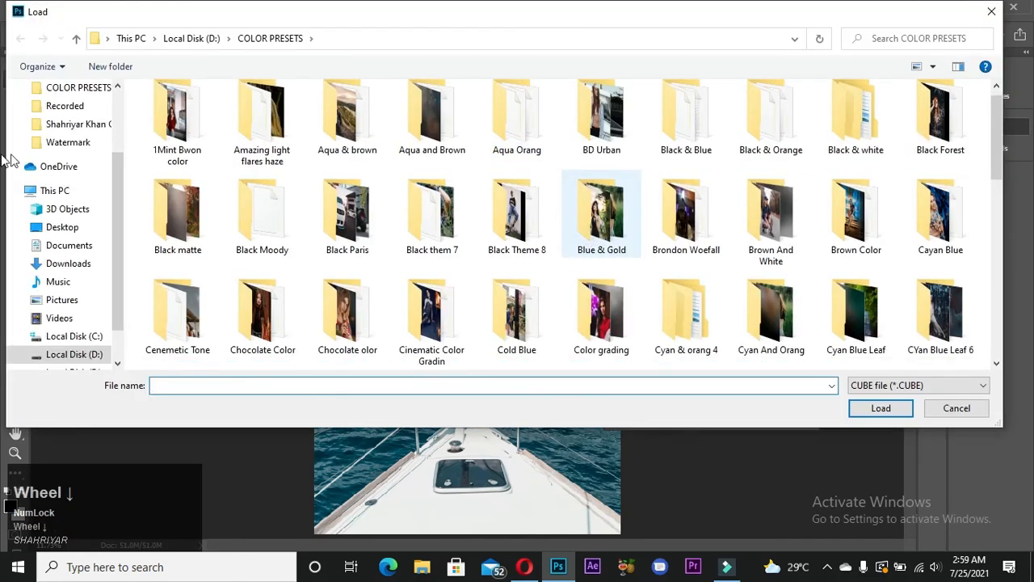
click(69, 123)
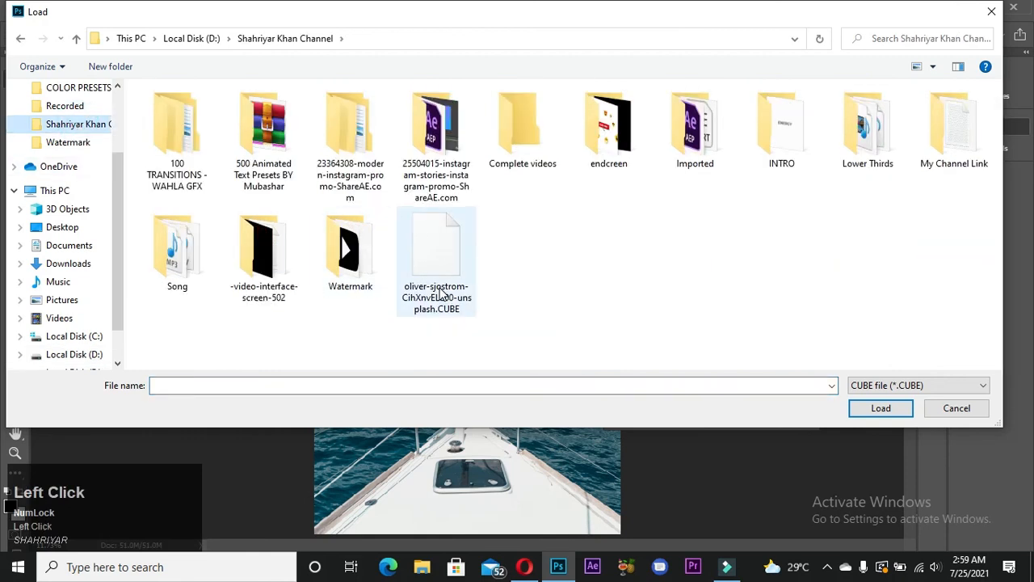
click(443, 295)
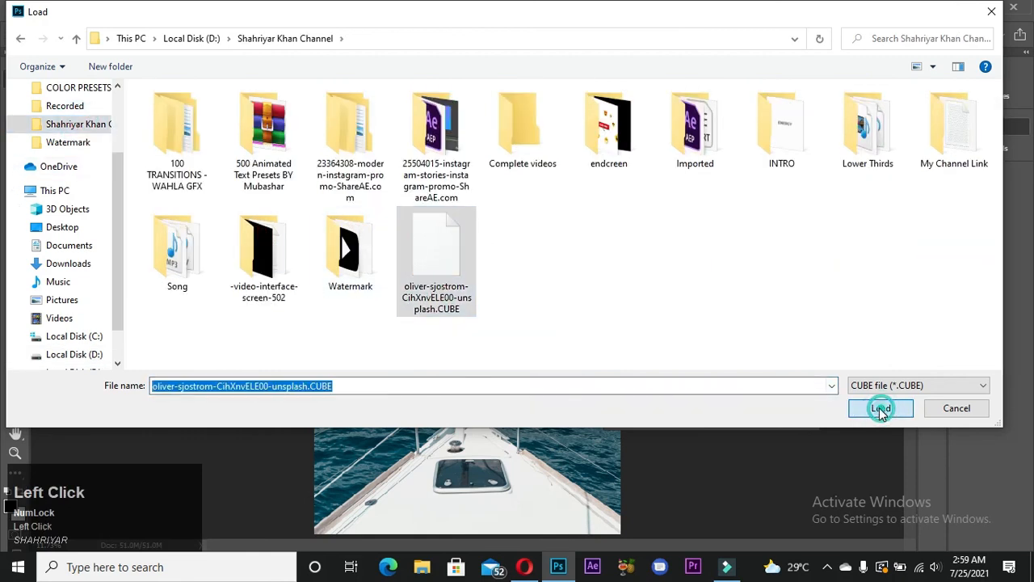
click(881, 408)
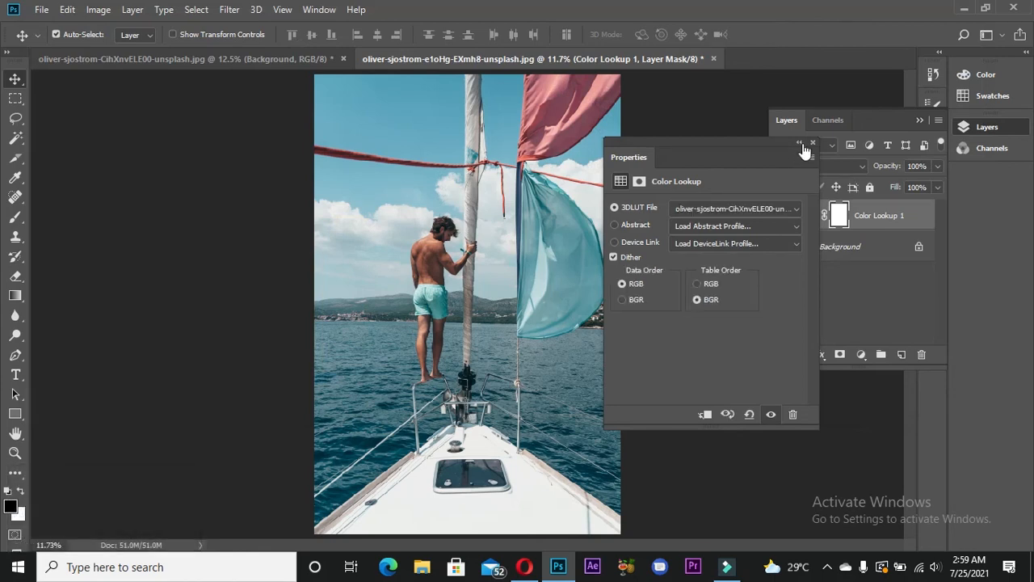
click(799, 143)
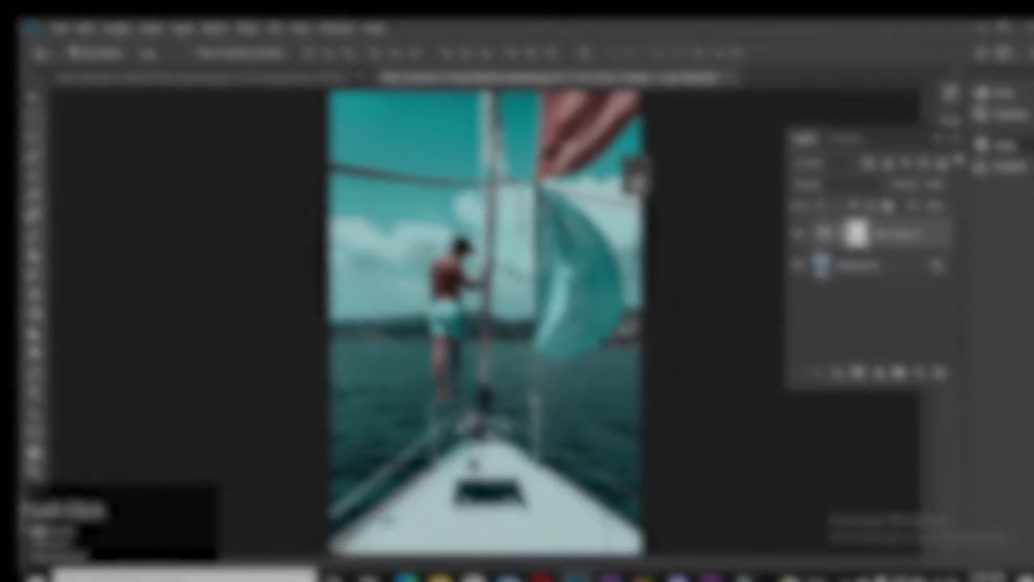